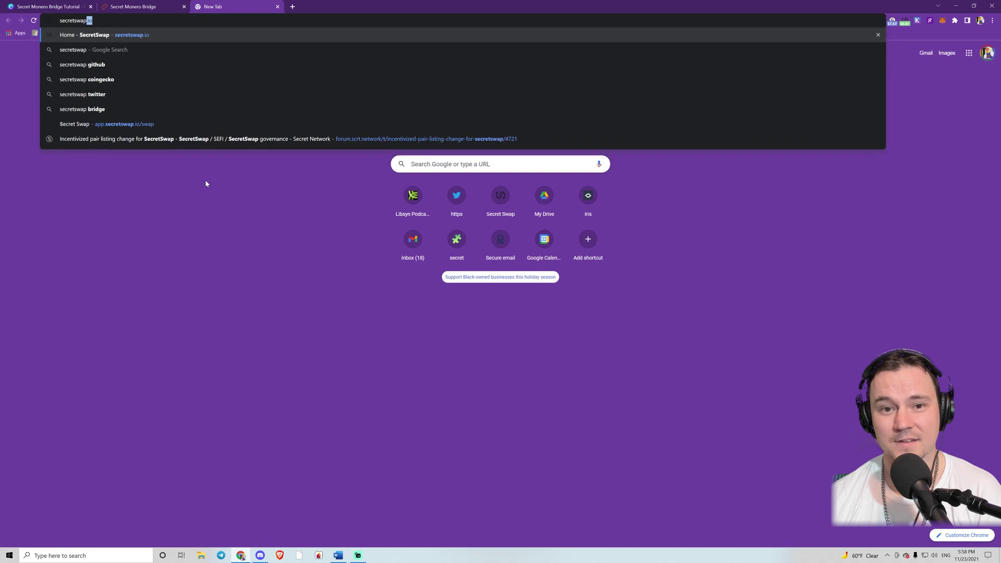
- Load secretswap.io, launch the swap app, and check the wallet's 9.975 SCRT balance
type(".io")
key("Return")
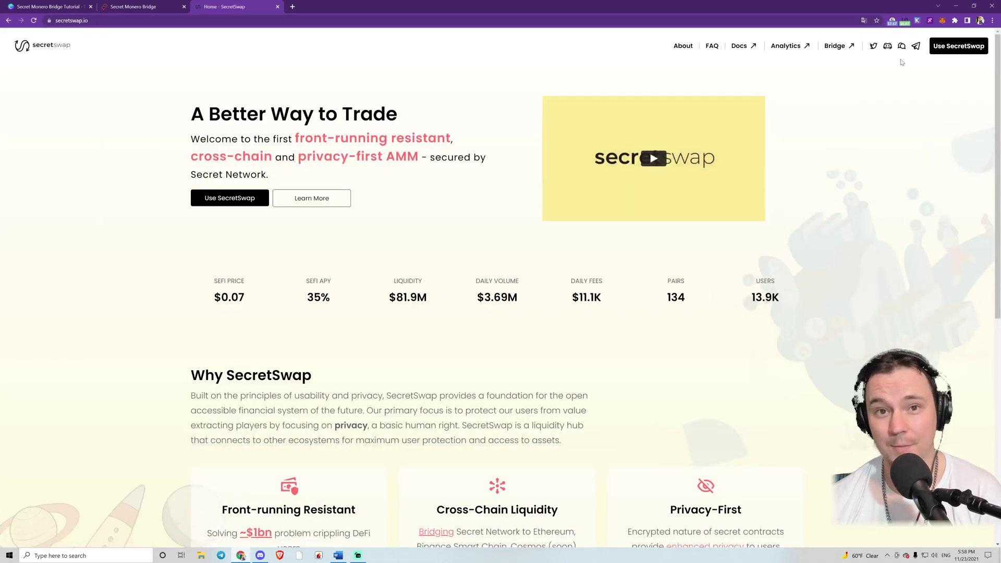
left_click(954, 52)
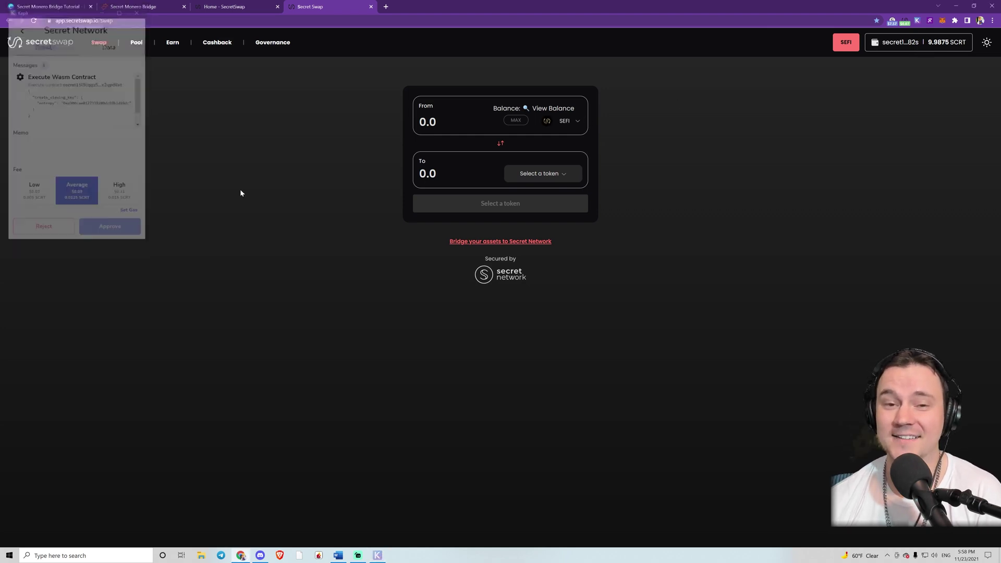
left_click(919, 22)
- Set the swap from sXMR (0.24 balance) to SEFI and enter 0.12 sXMR
scroll(861, 157, "down", 1)
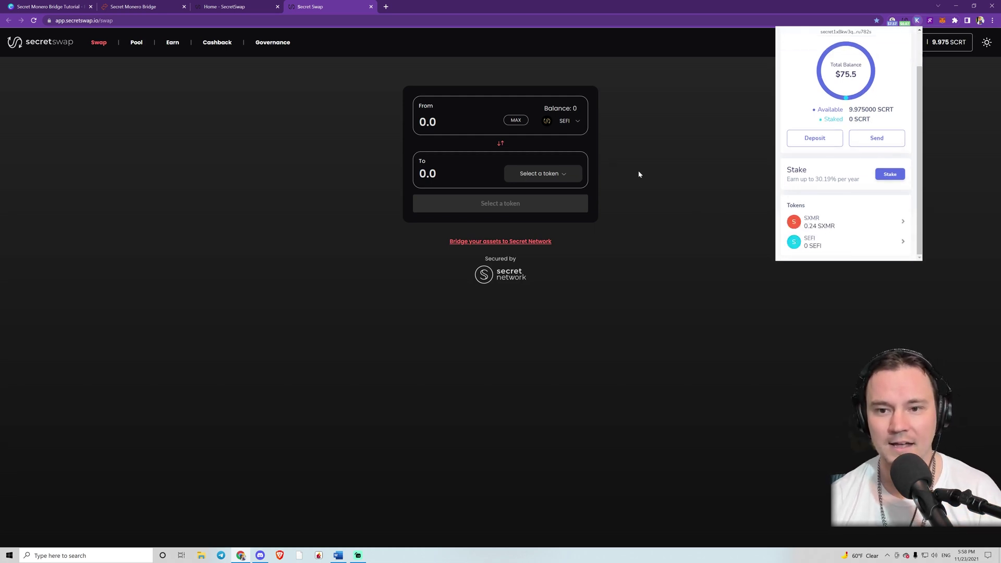
left_click(539, 176)
type("sx")
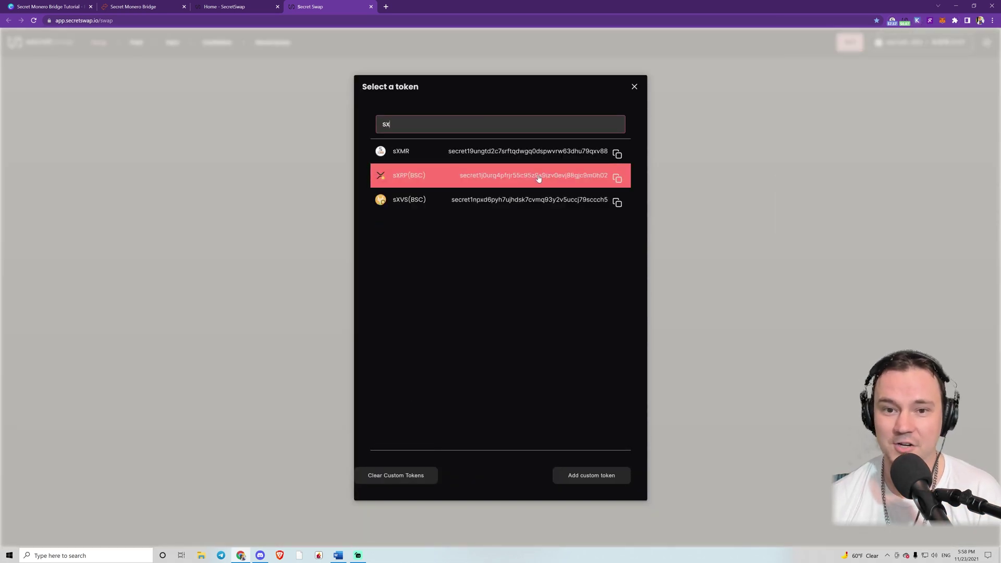
left_click(522, 155)
left_click(501, 144)
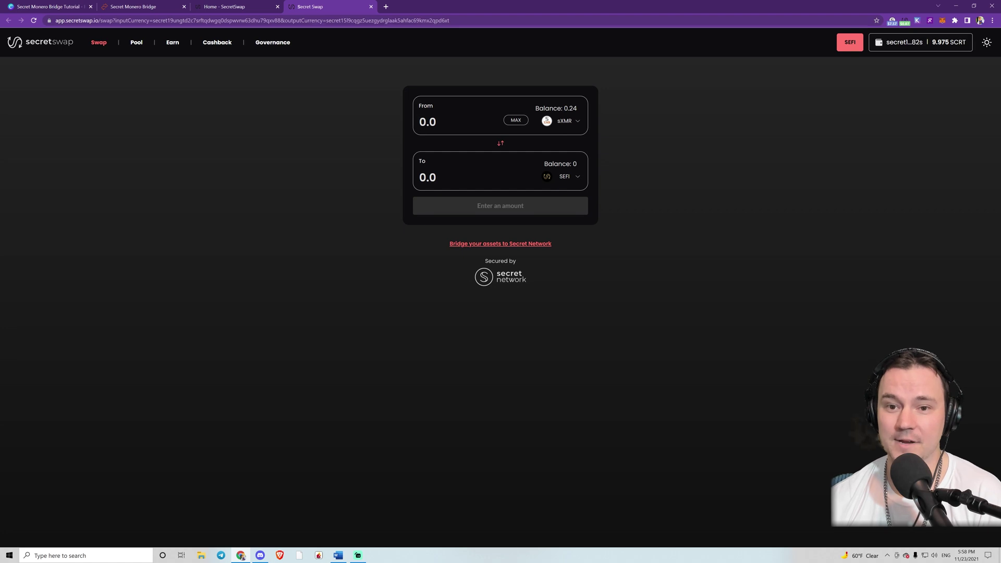
left_click(428, 121)
type("0.12")
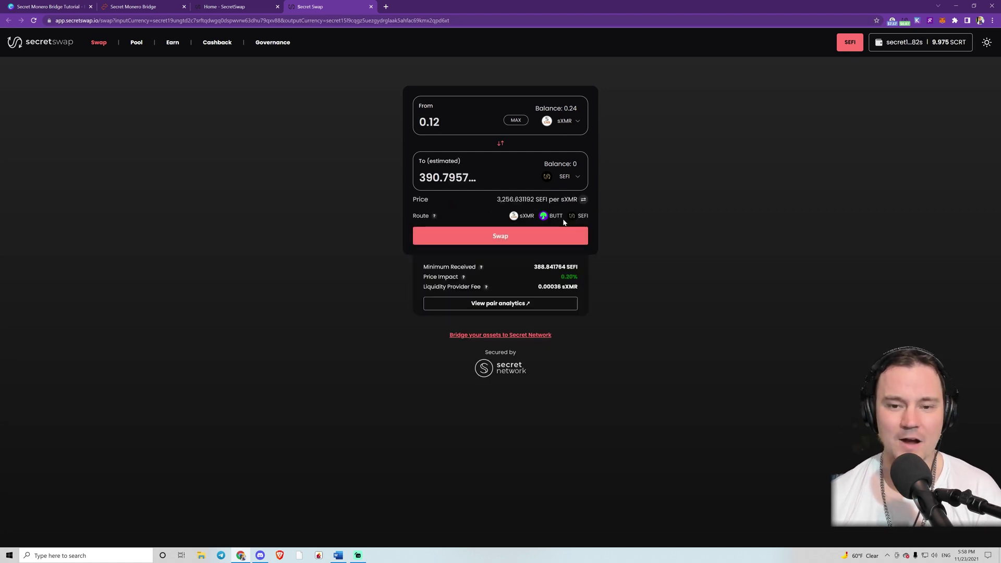
- Swap 0.12 sXMR for 390.795746 SEFI and approve it in Keplr
left_click(506, 237)
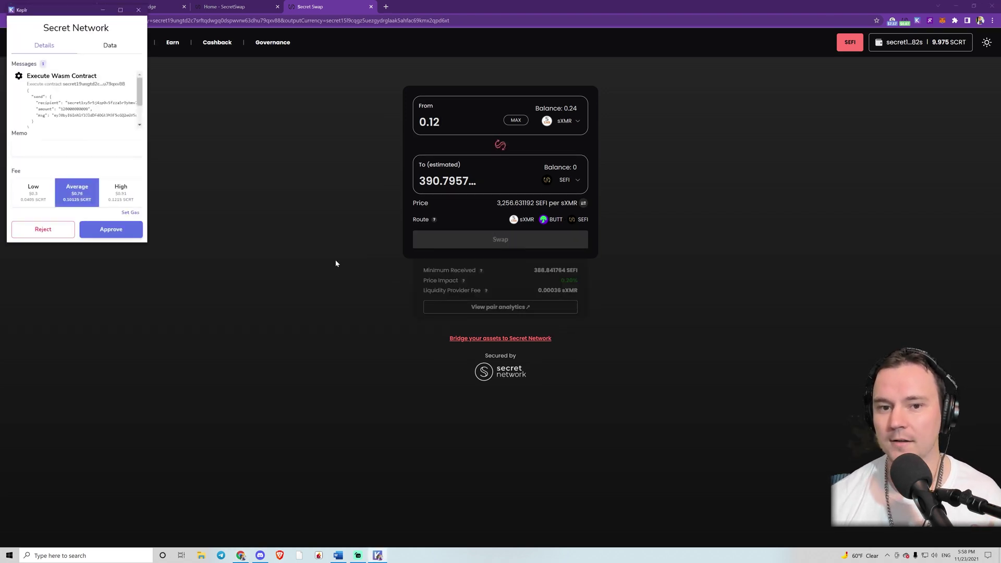
left_click(101, 233)
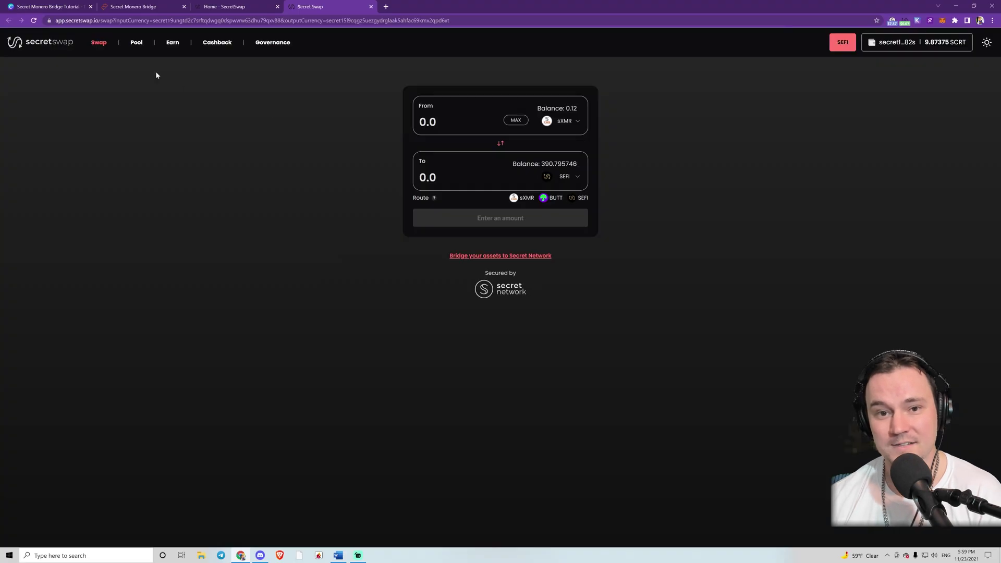
left_click(135, 41)
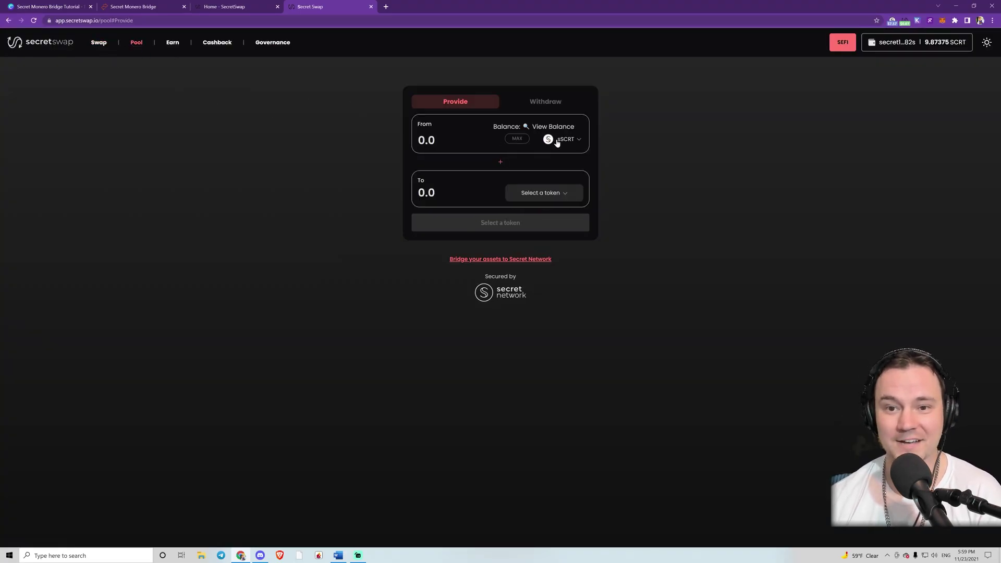
- Pair SEFI with sXMR on the Pool page and fill in the maximum balances
left_click(557, 142)
left_click(455, 176)
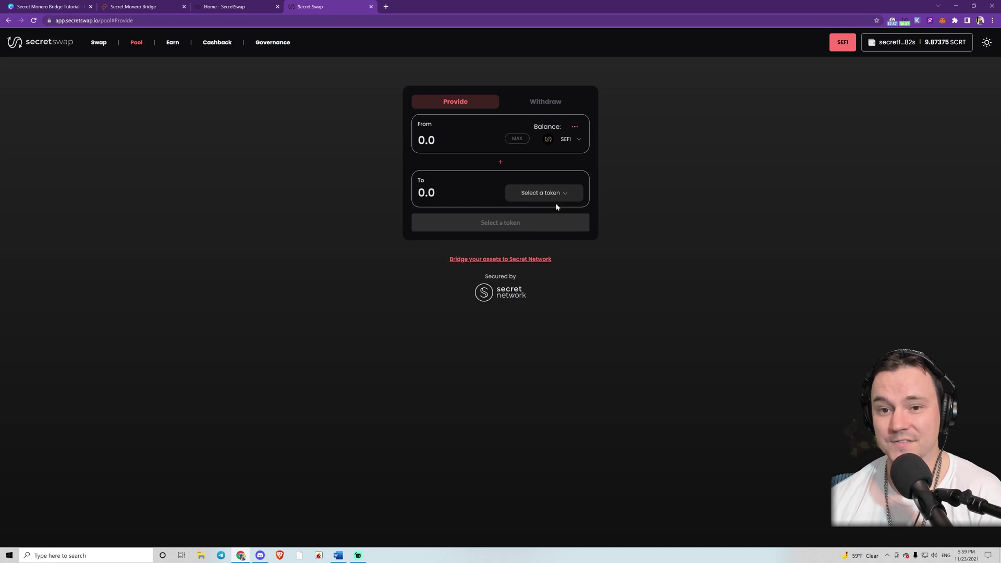
left_click(540, 192)
type("sx")
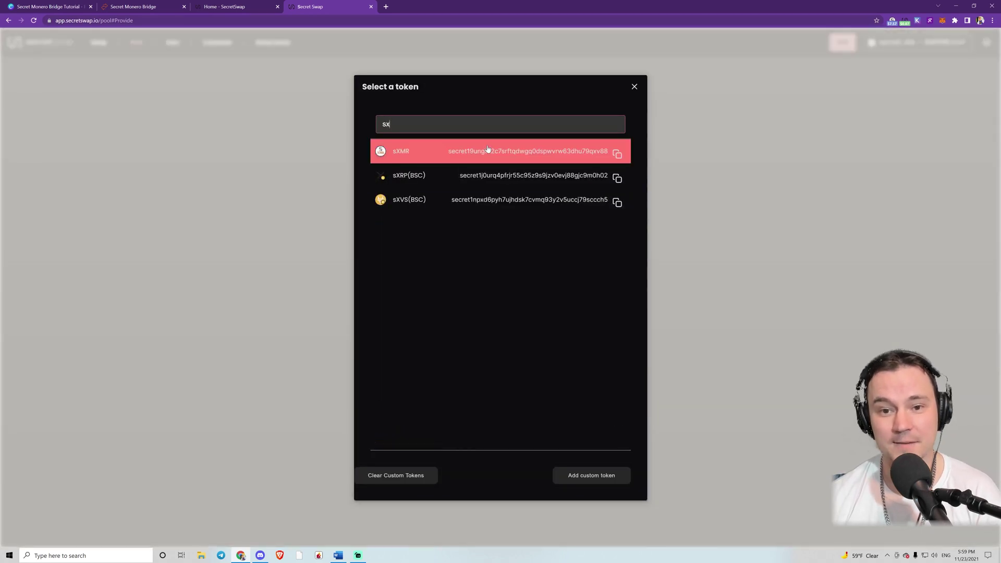
left_click(488, 150)
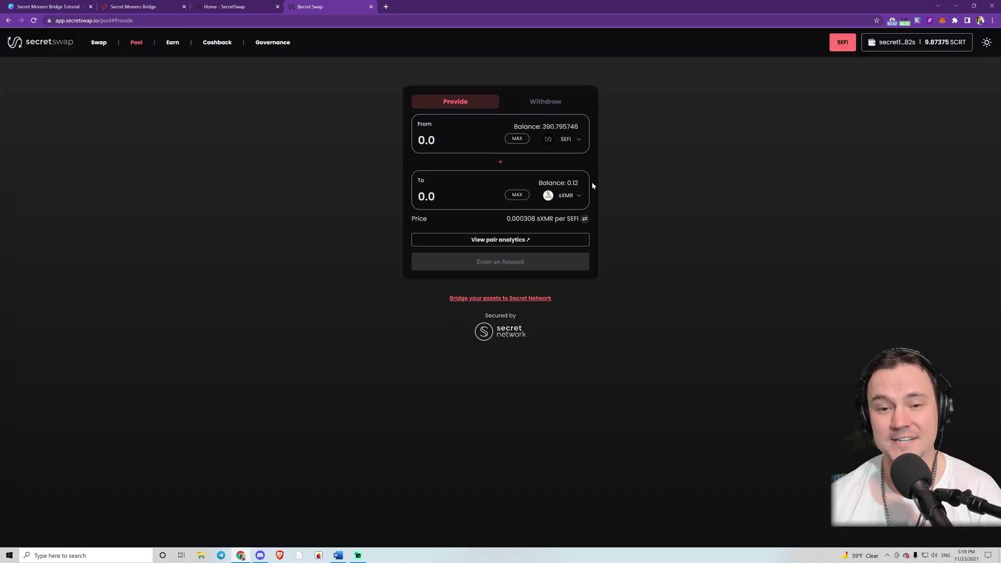
left_click(515, 140)
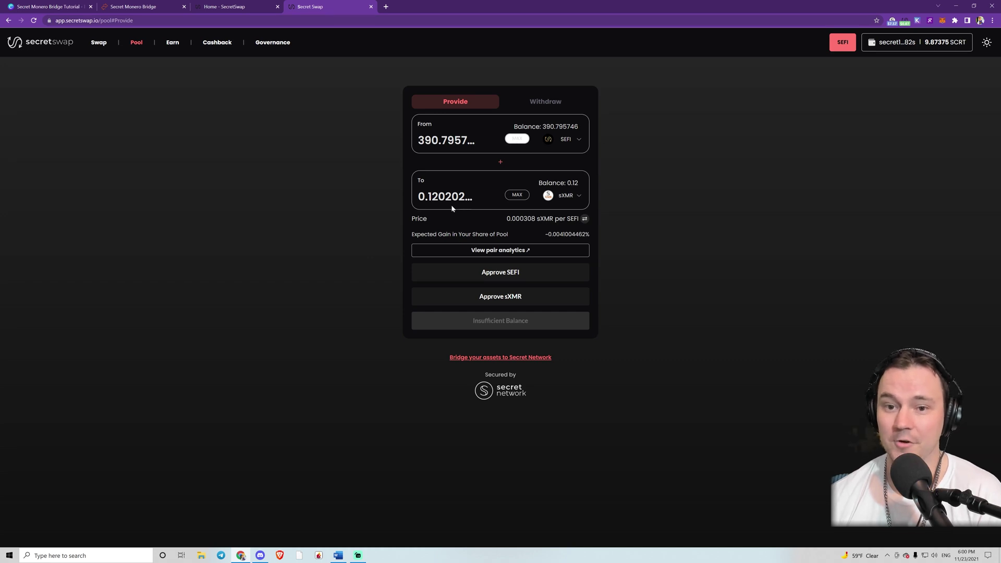
left_click(512, 195)
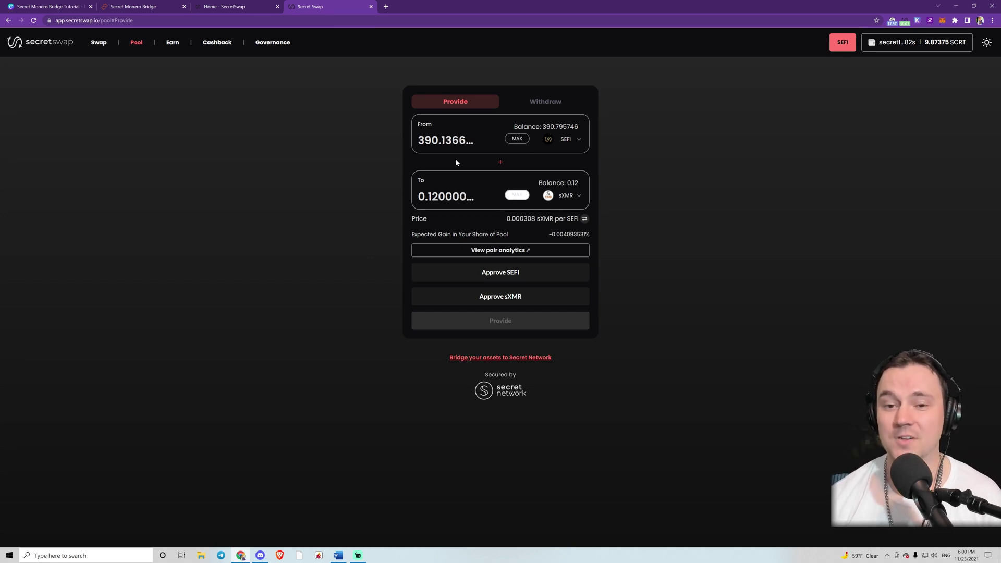
- Approve SEFI and sXMR, then provide 390.136664 SEFI plus 0.12 sXMR as liquidity
left_click(498, 273)
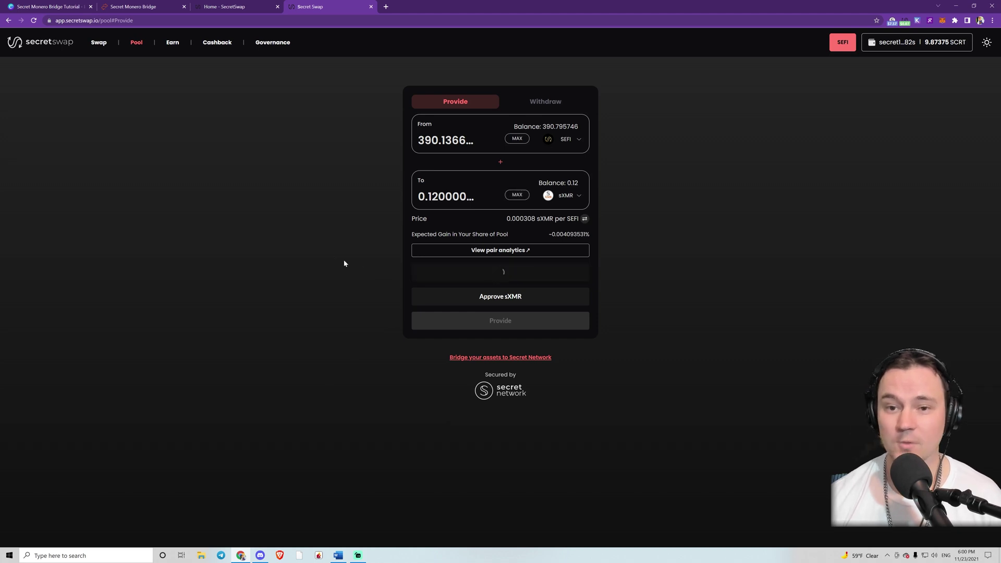
left_click(111, 226)
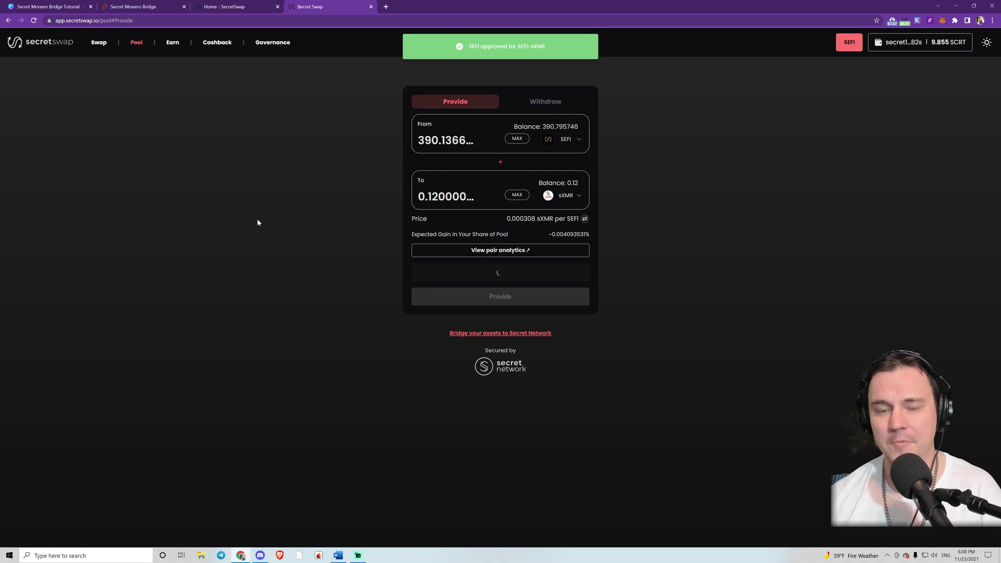
left_click(120, 226)
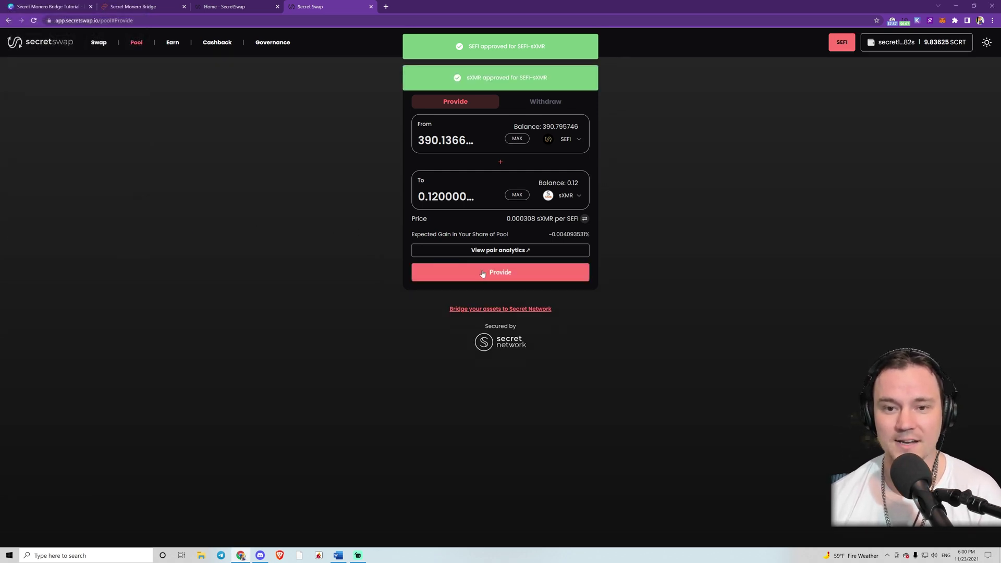
left_click(482, 272)
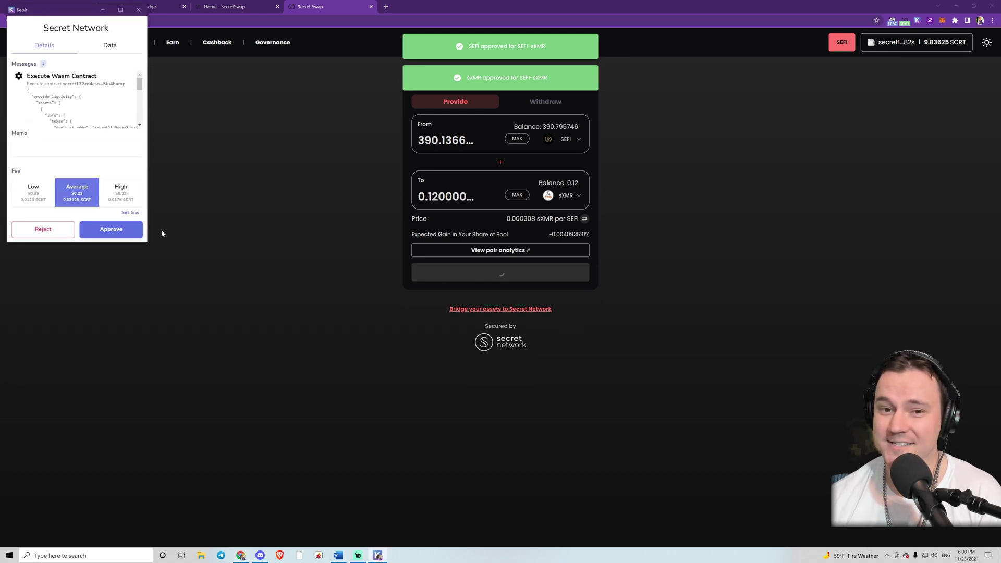
left_click(126, 232)
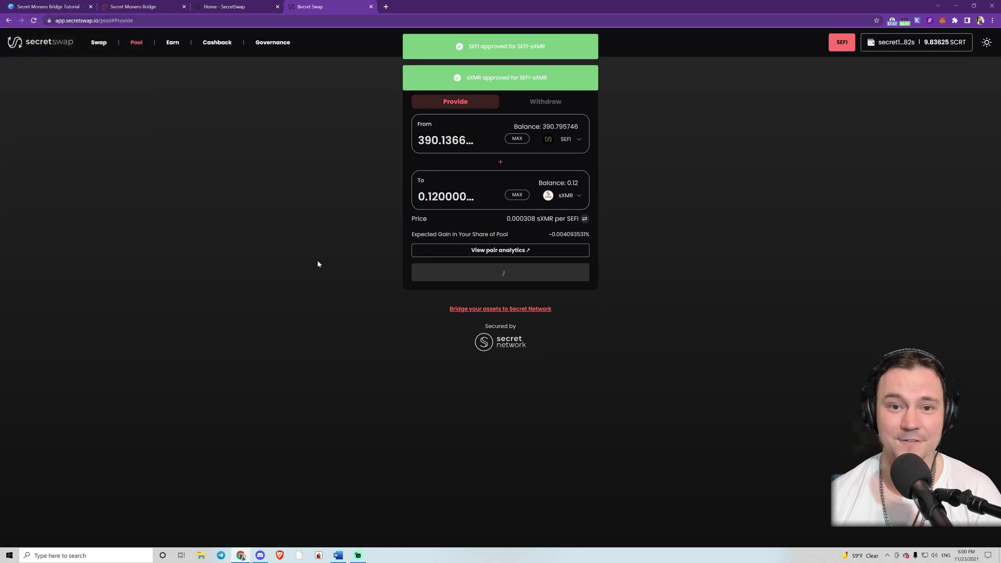
left_click(918, 22)
- Find the SEFI - sXMR pool in the Earn list and expand its staking panel
scroll(877, 175, "down", 2)
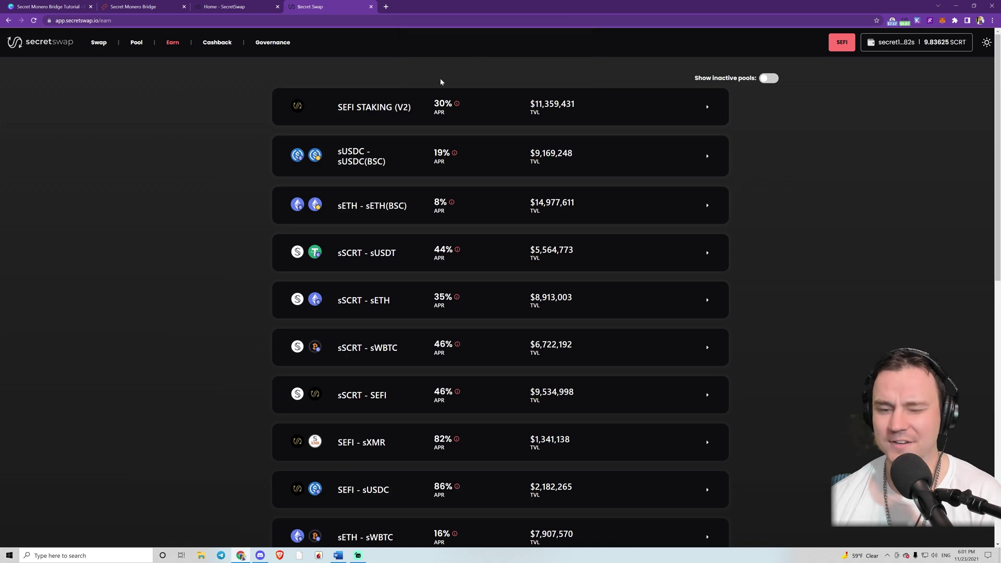
scroll(393, 146, "down", 2)
scroll(393, 146, "down", 4)
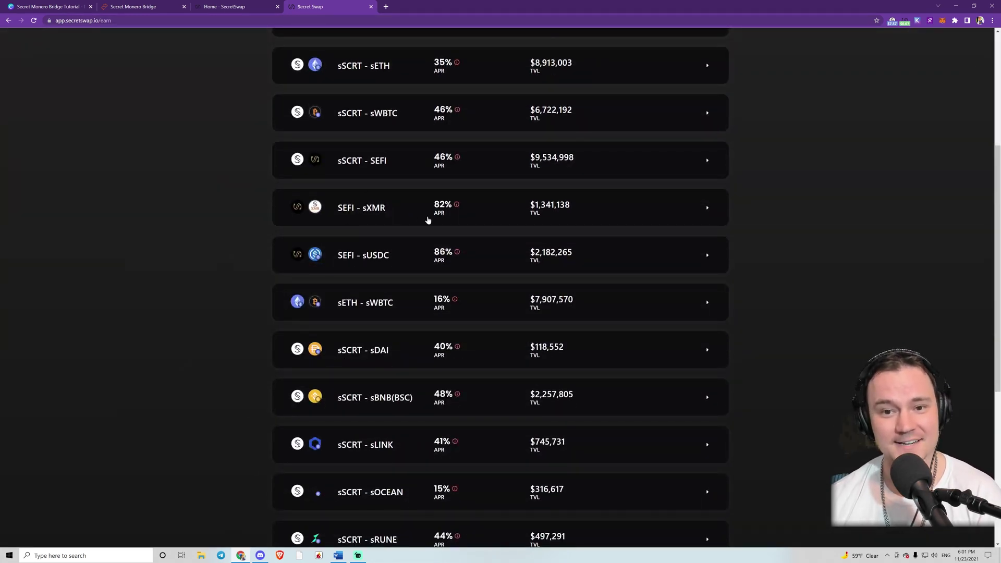
left_click(366, 208)
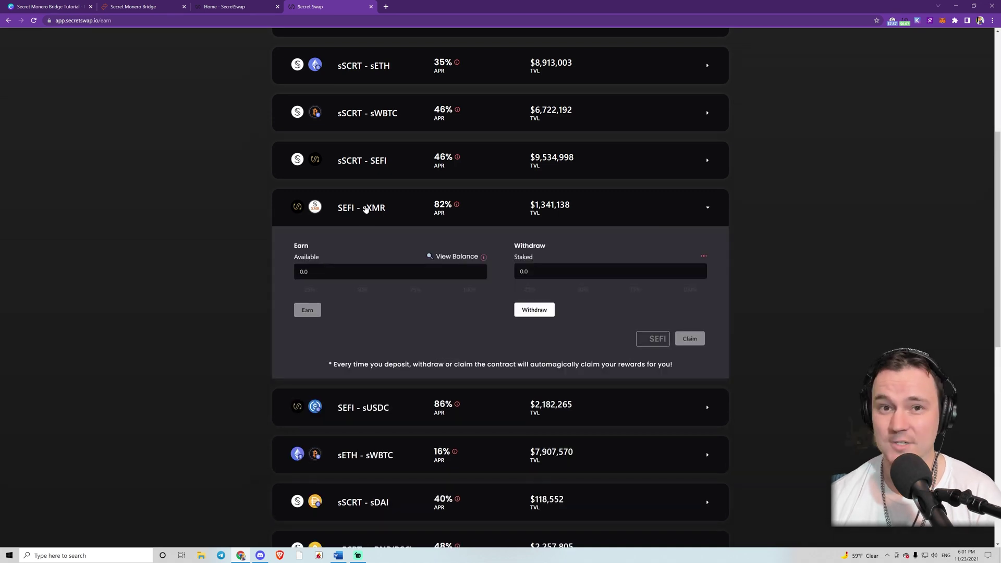
- Create and approve a viewing key to reveal the available SEFI-sXMR LP balance
left_click(452, 260)
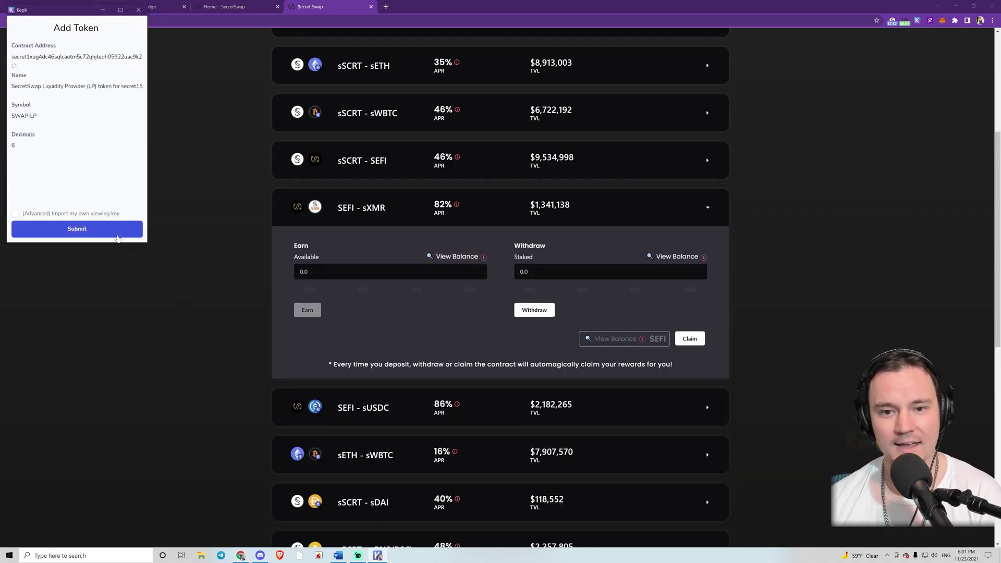
left_click(117, 231)
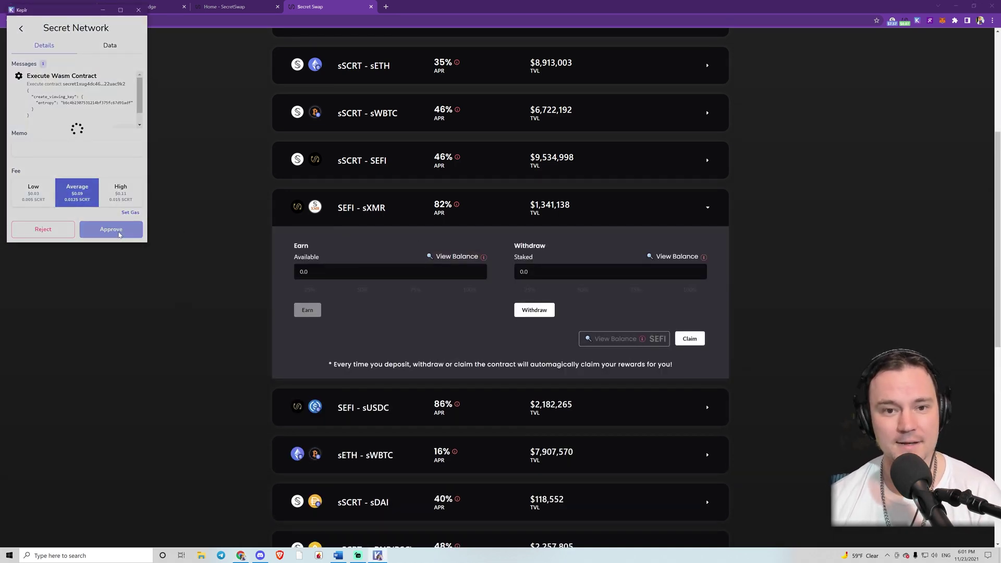
left_click(117, 232)
left_click(917, 23)
scroll(876, 209, "down", 1)
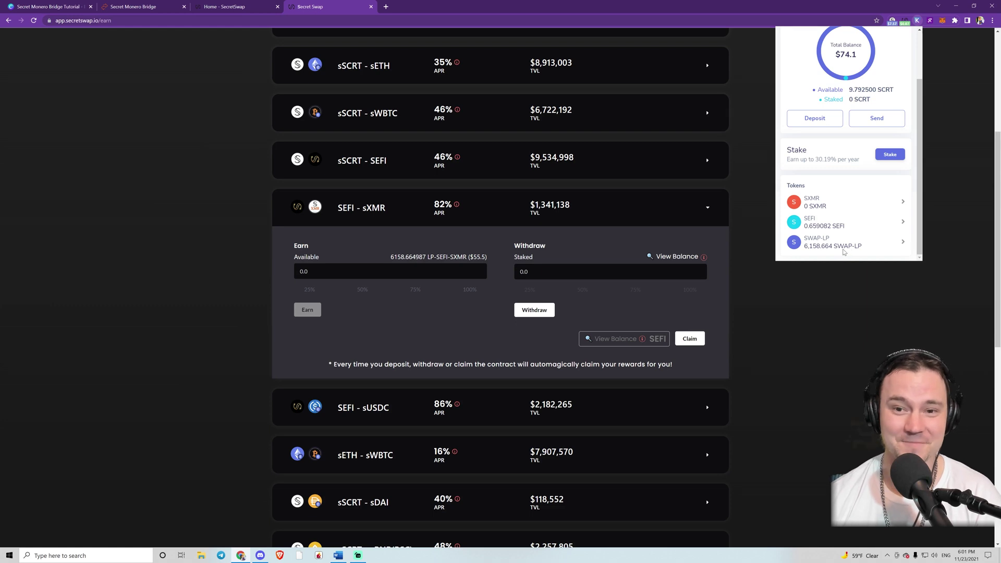
- Stake all 6158.664987 SEFI-sXMR LP tokens and approve the transaction in Keplr
left_click(477, 293)
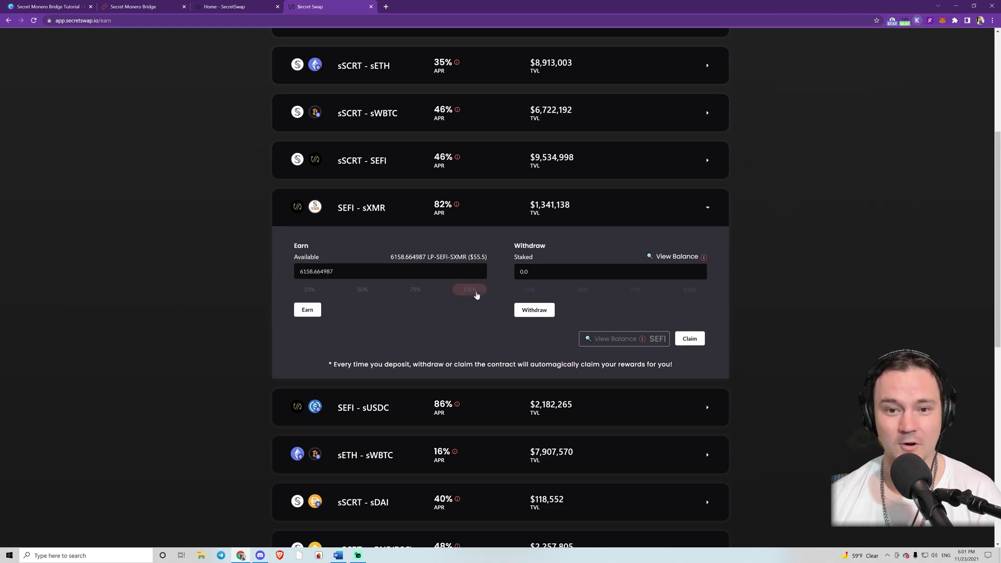
left_click(307, 310)
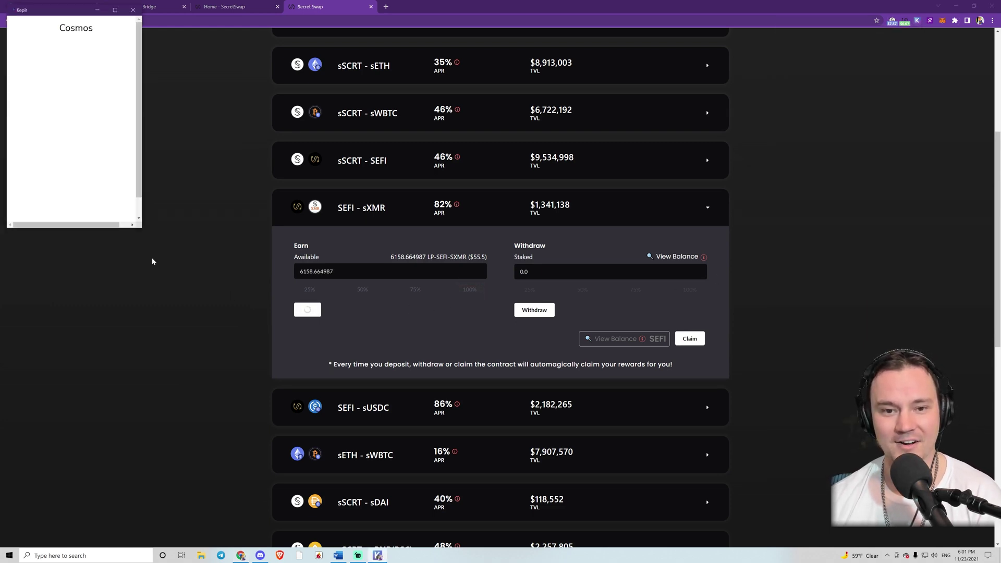
left_click(107, 230)
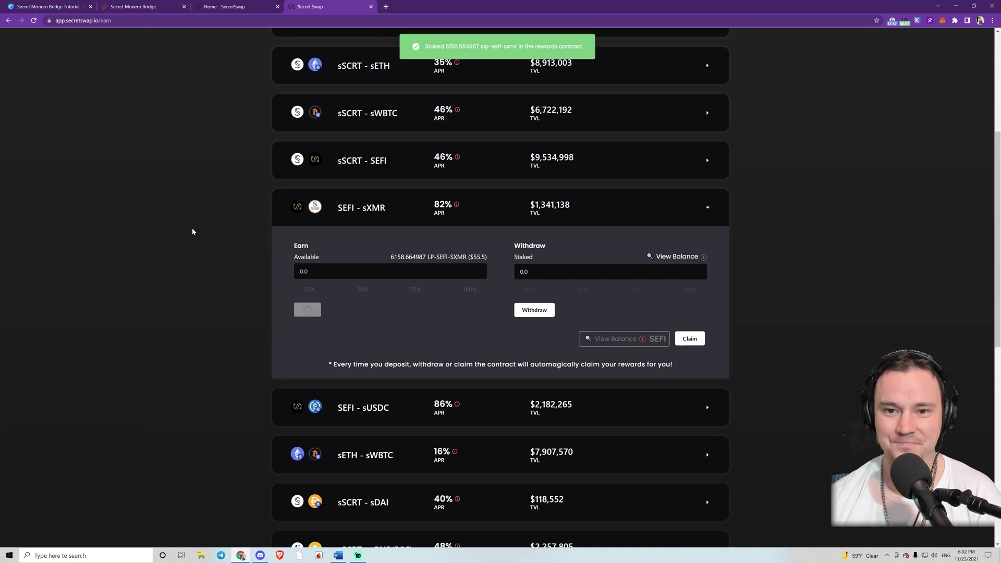
- Approve a rewards viewing key to show 6158.664987 LP staked and 0.000504 SEFI pending
left_click(917, 21)
scroll(834, 219, "down", 3)
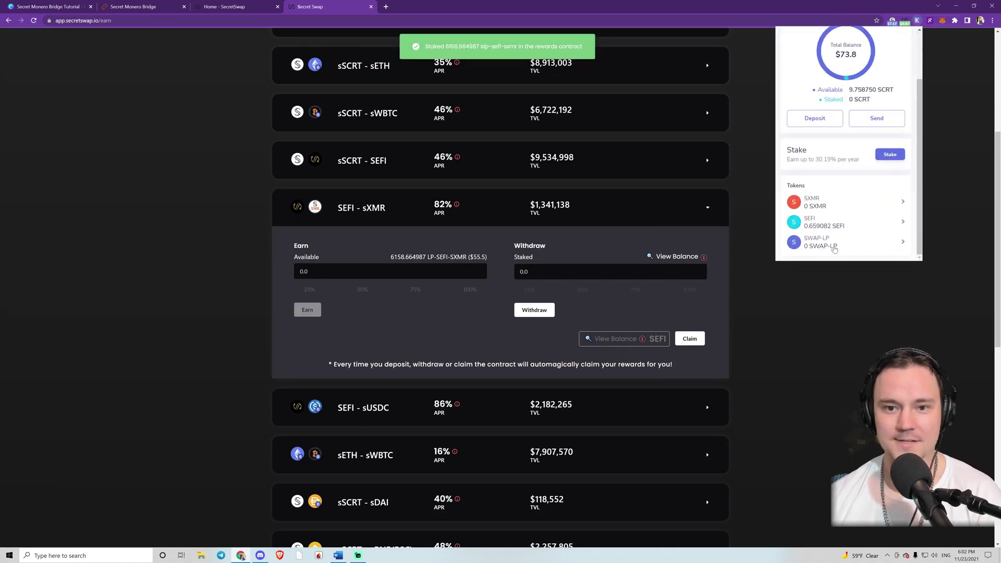
left_click(676, 256)
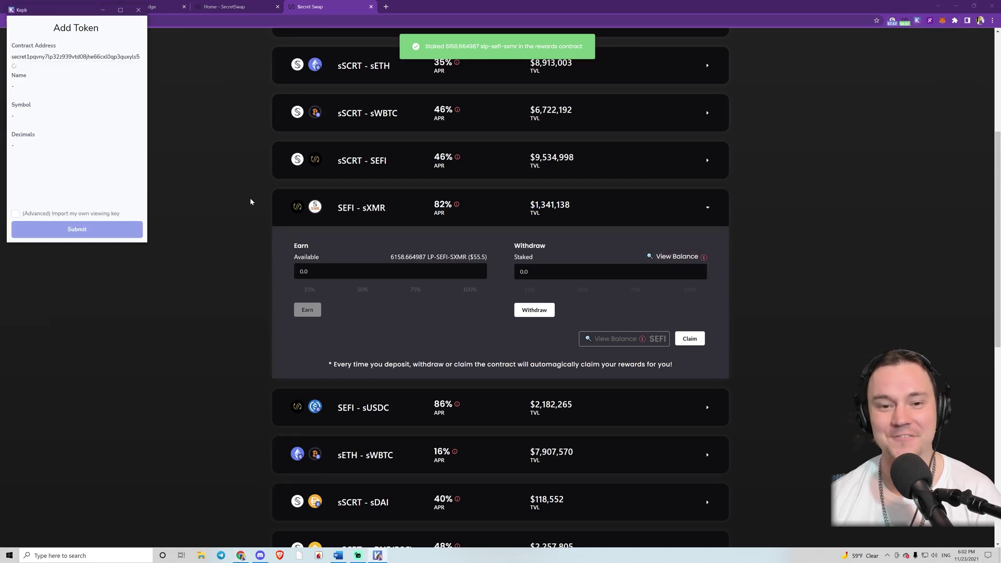
left_click(127, 232)
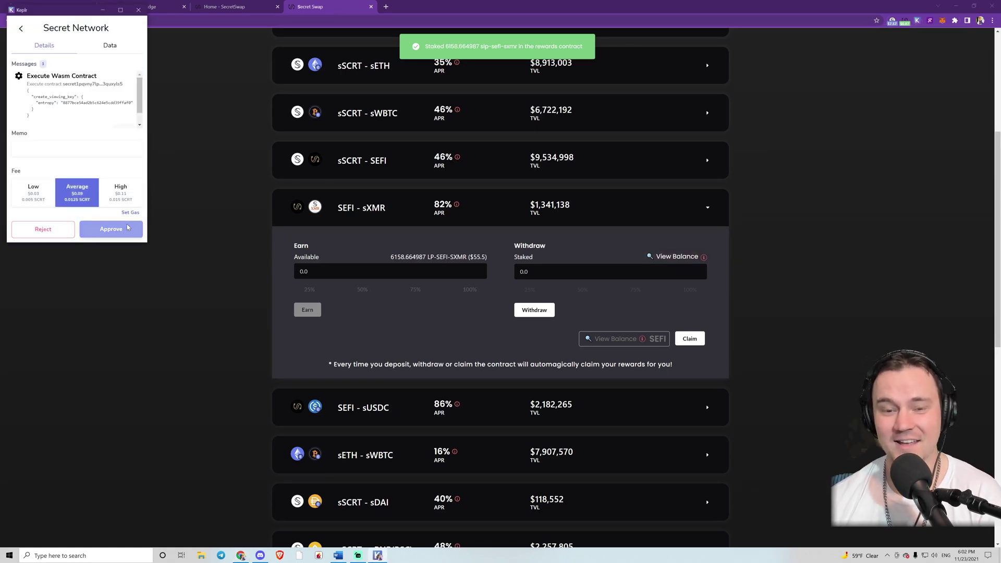
left_click(155, 211)
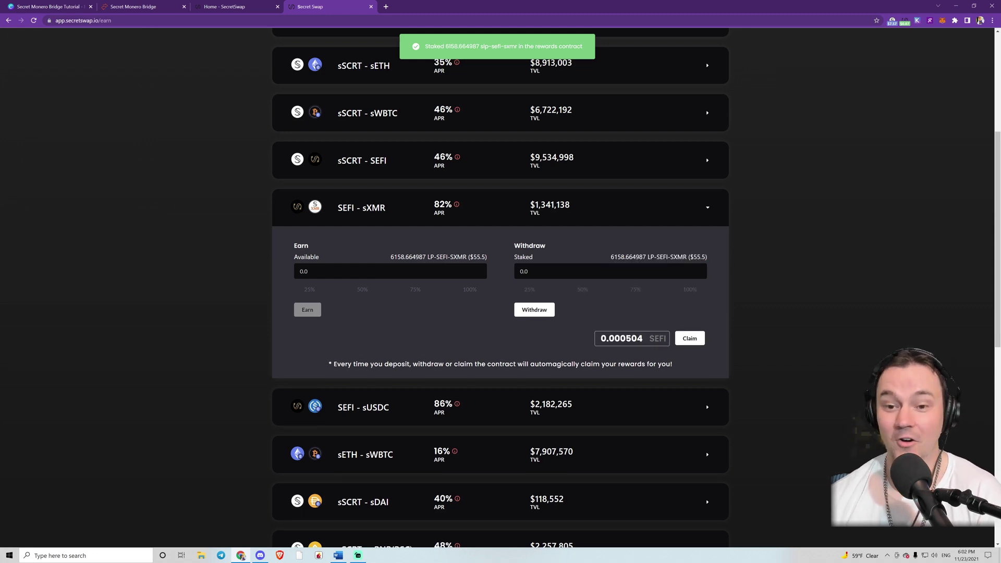
left_click(917, 21)
scroll(821, 250, "down", 4)
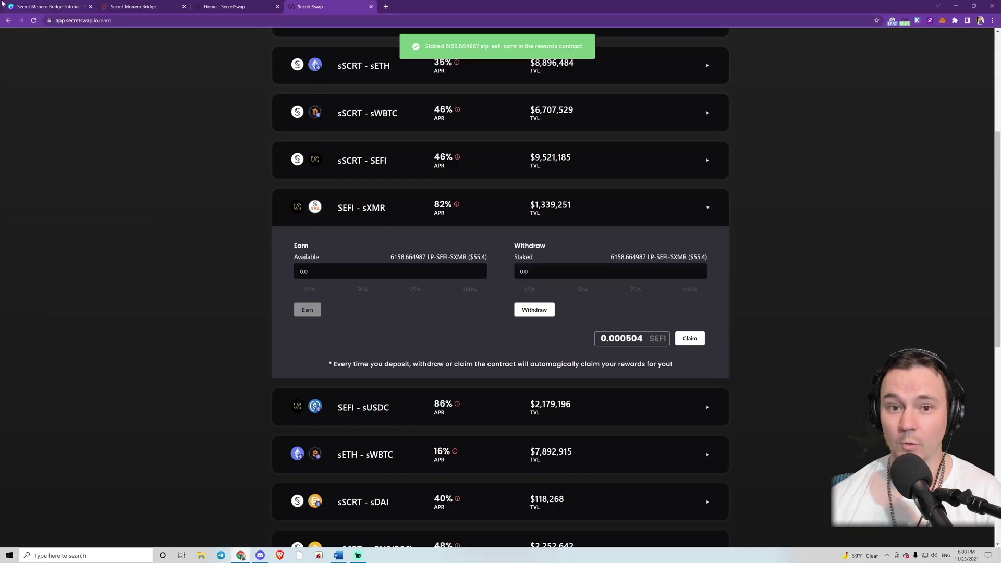
- Reload the Earn page and claim the 0.001512 SEFI reward from SEFI - sXMR
left_click(33, 20)
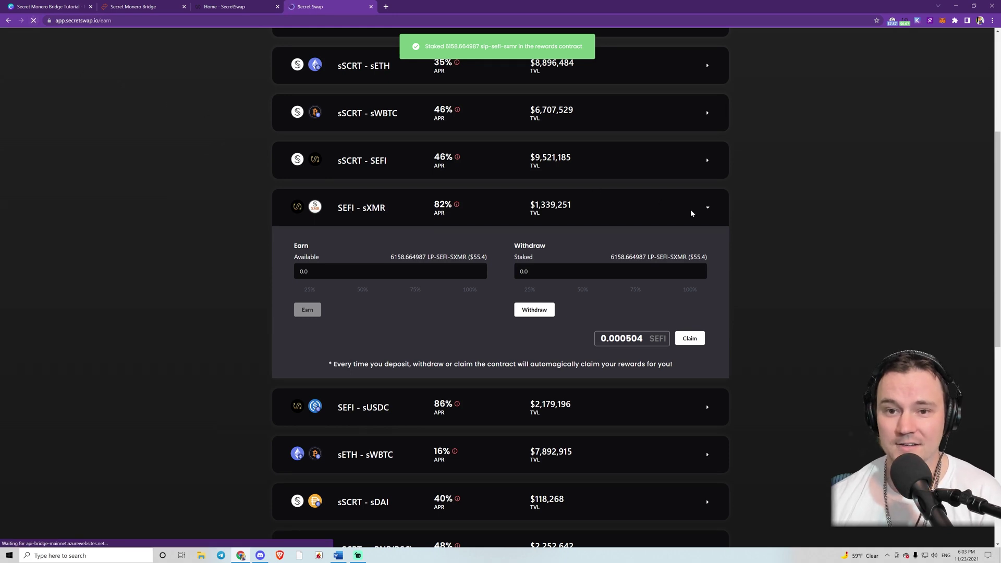
scroll(662, 241, "down", 3)
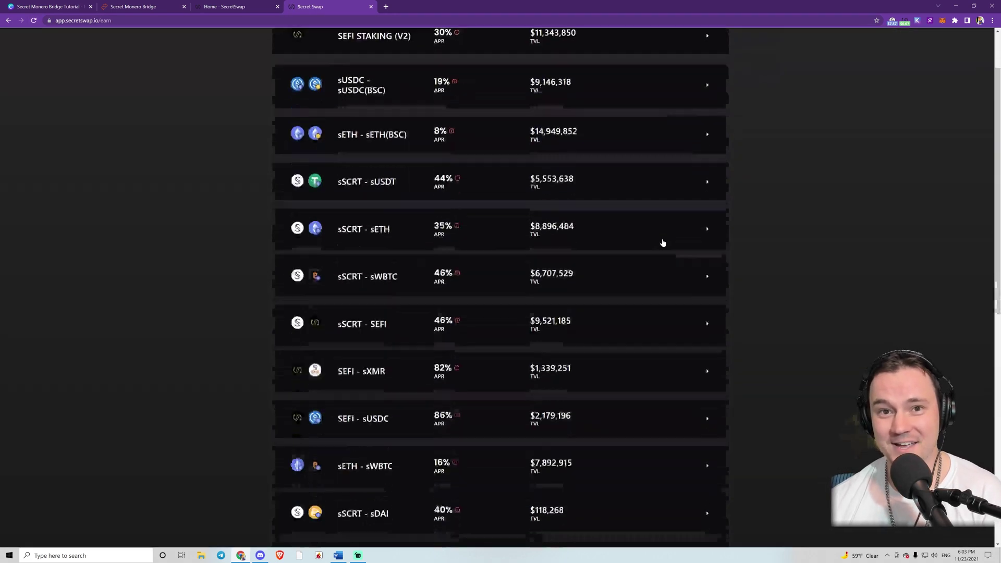
left_click(481, 277)
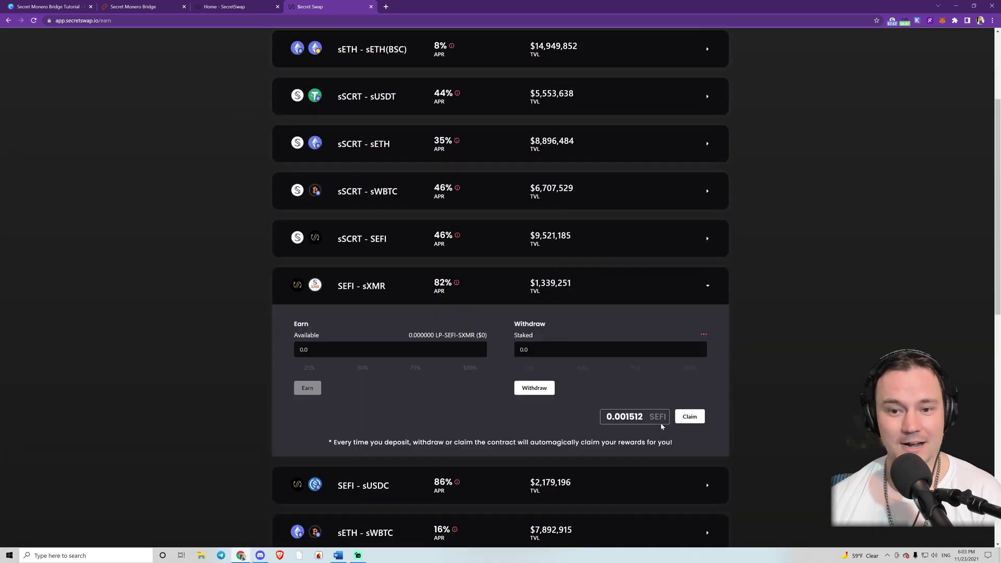
left_click(697, 417)
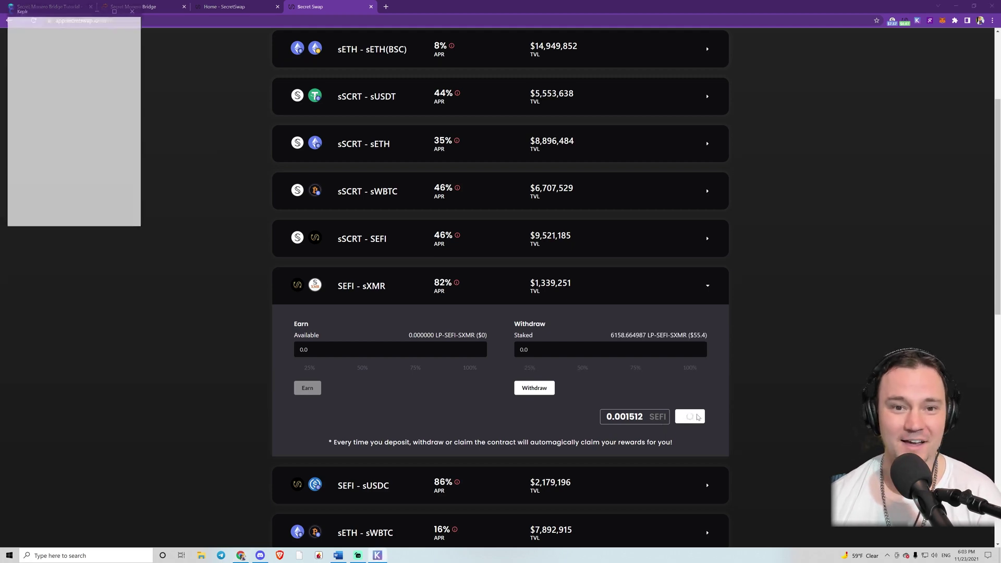
left_click(112, 235)
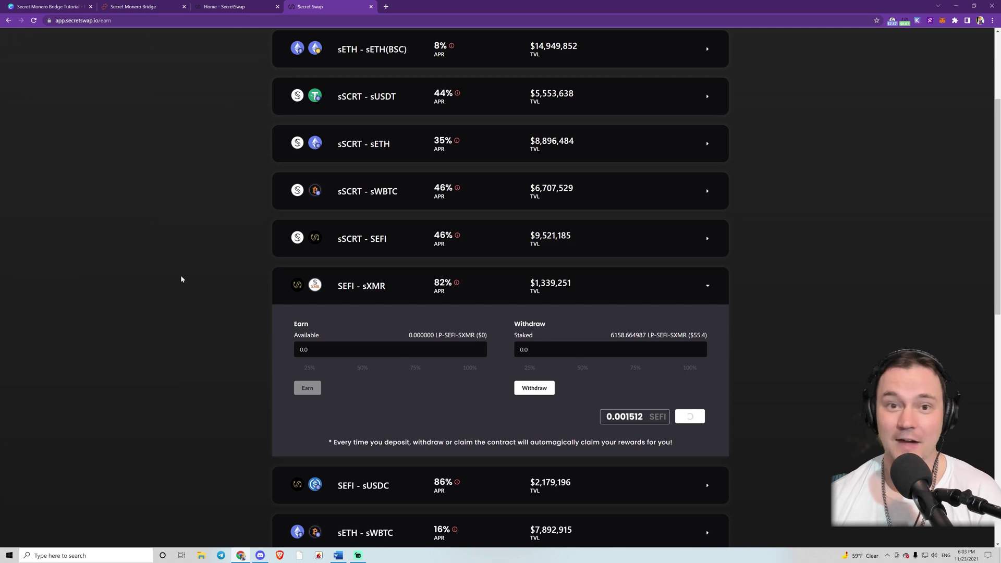
scroll(225, 172, "up", 3)
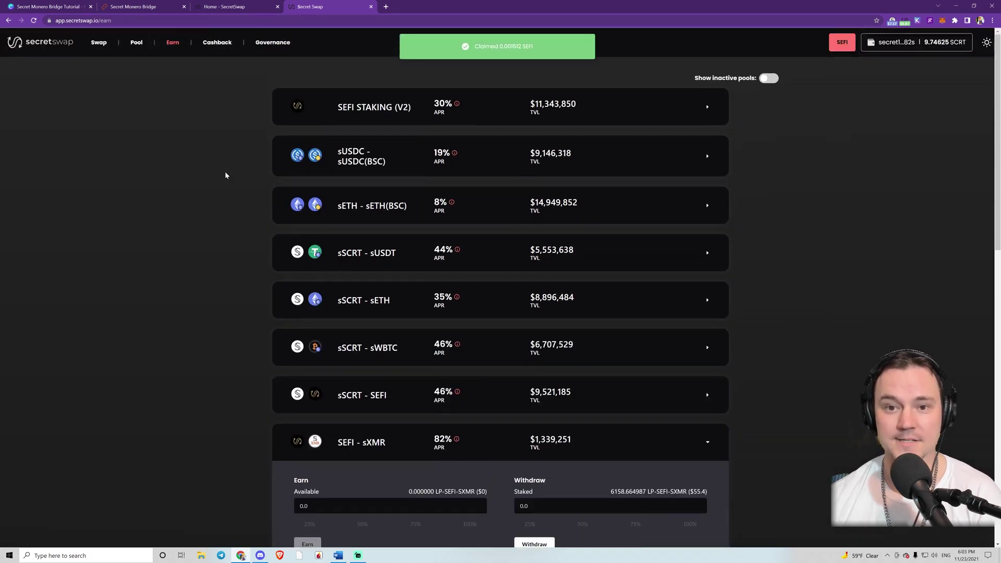
- Stake all 0.660973 SEFI in SEFI STAKING (V2) and approve its viewing key
left_click(386, 109)
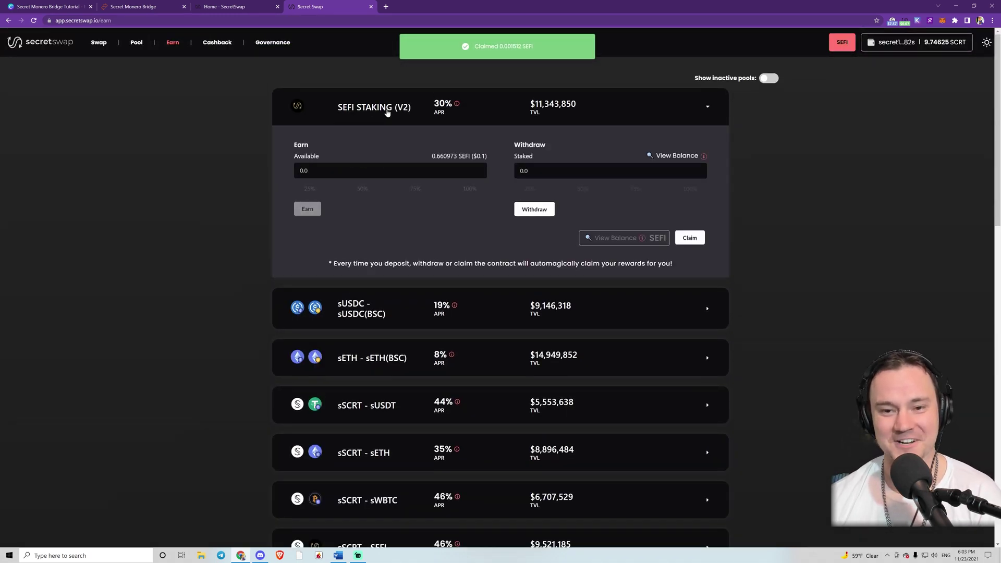
left_click(476, 190)
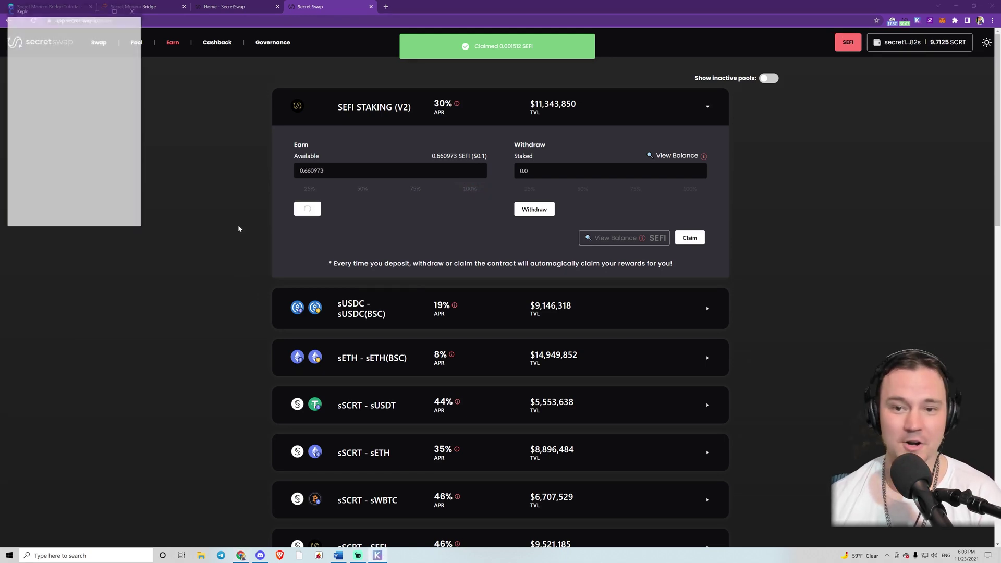
left_click(132, 233)
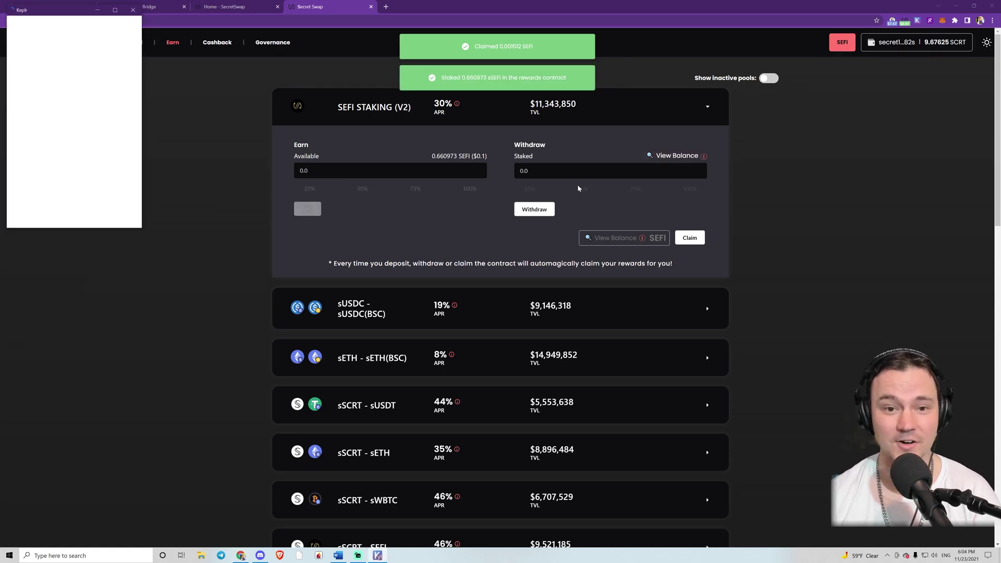
left_click(120, 234)
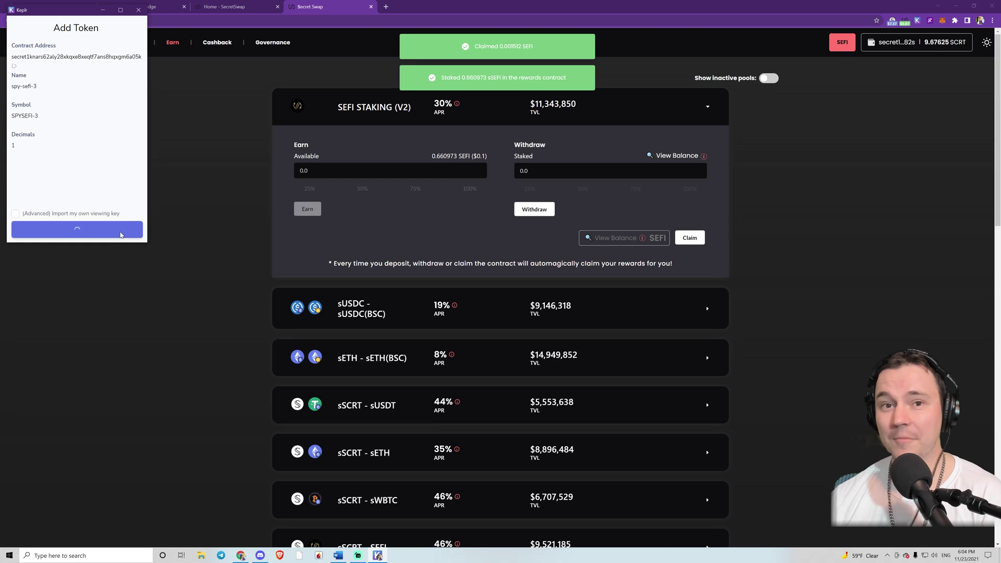
left_click(128, 229)
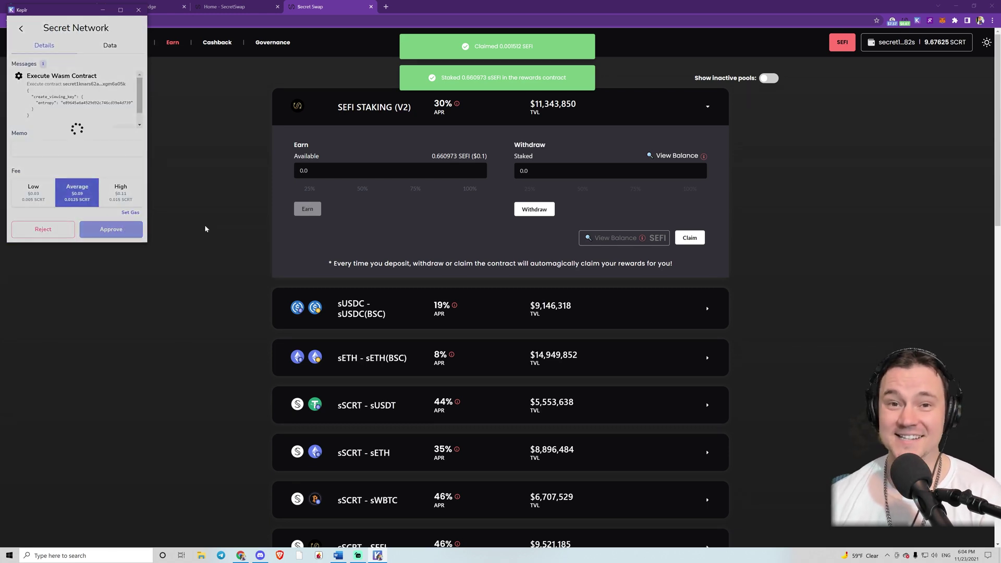